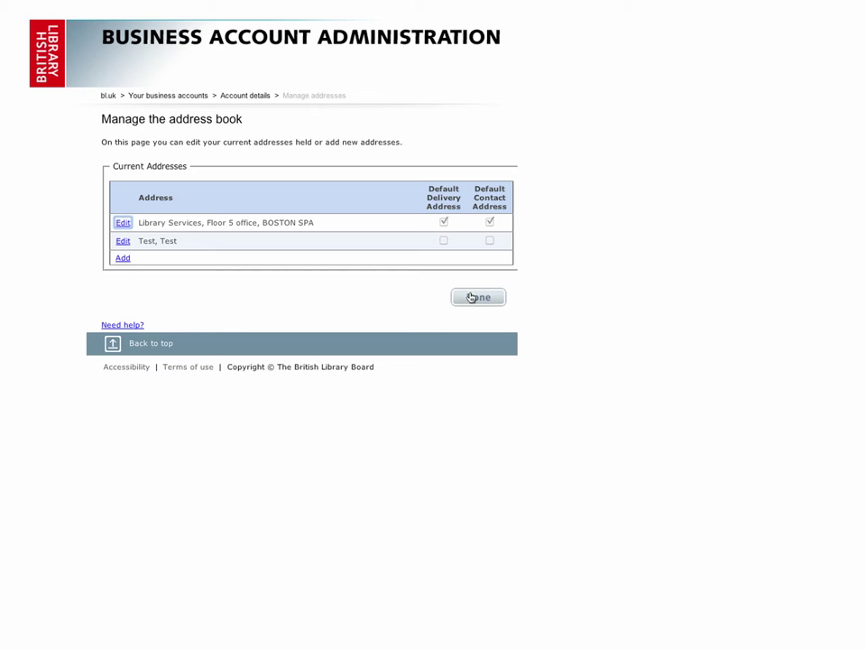
Re-save the Library Services, Floor 5 Office, Boston Spa address and go to Add People
click(123, 222)
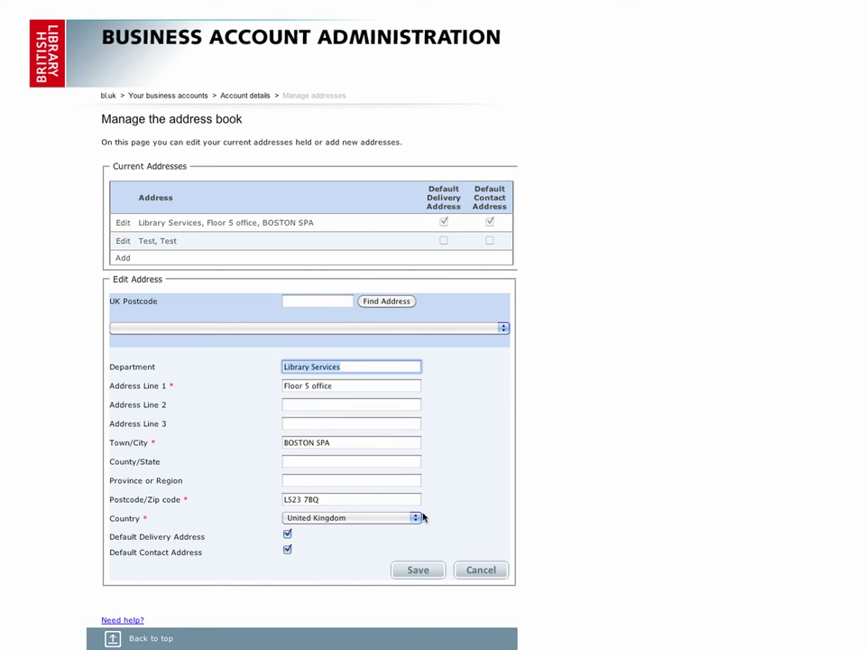
click(429, 570)
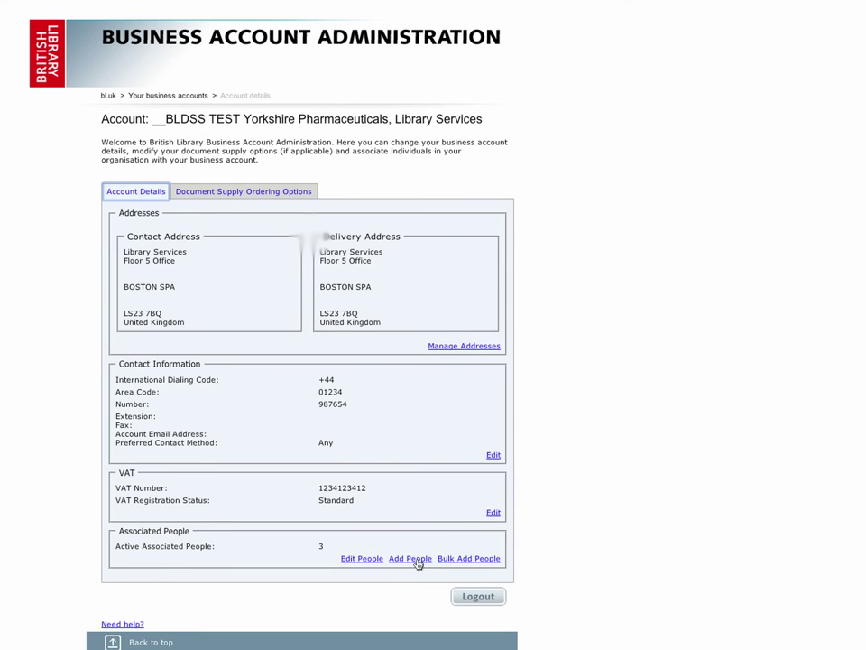
click(410, 559)
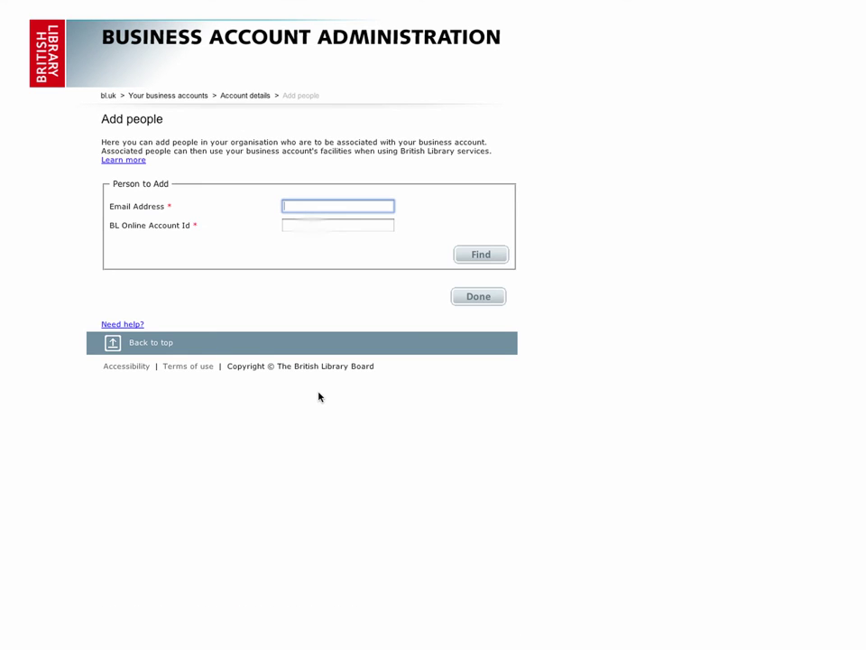
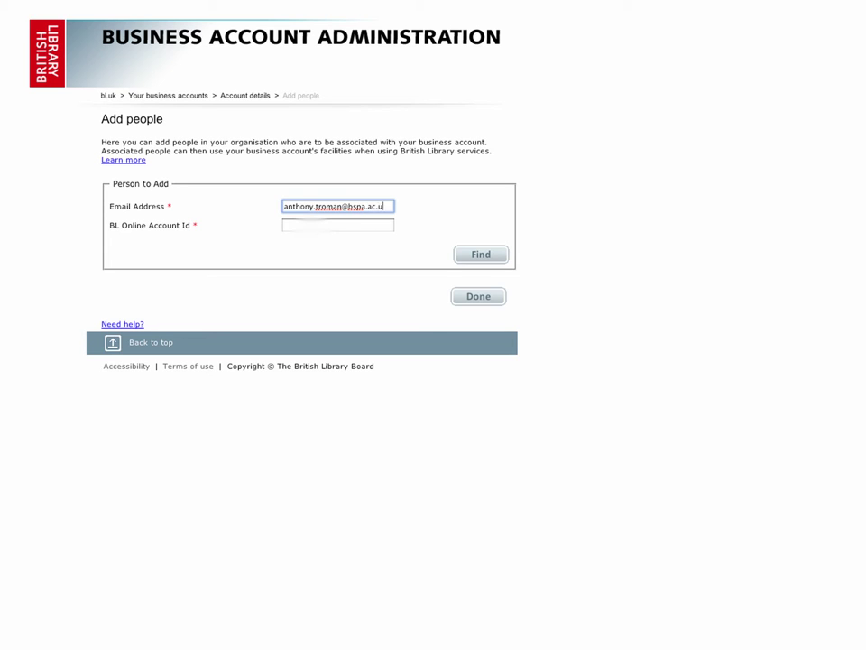
Fill in the new person's e-mail address and their BL Online account id
click(320, 225)
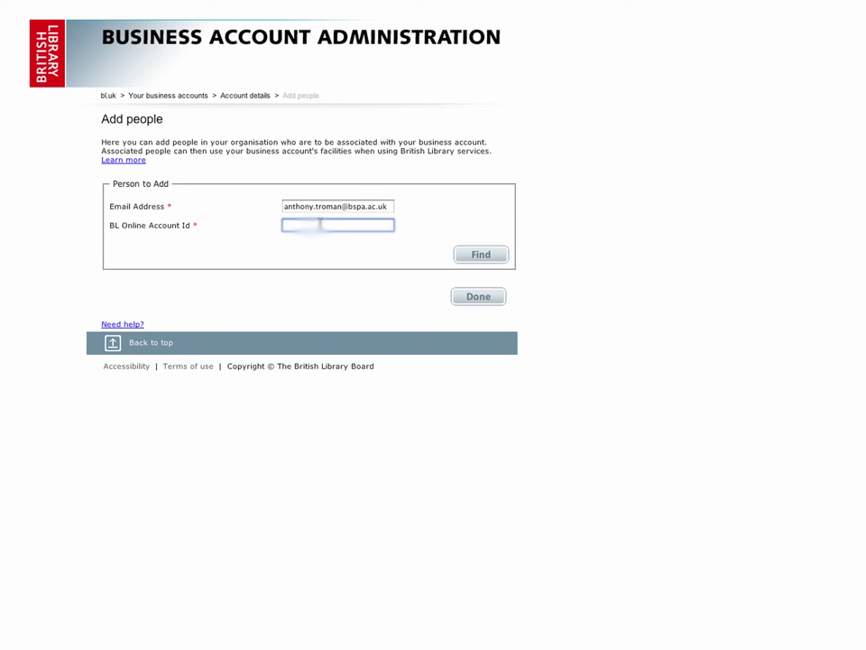
text(102)
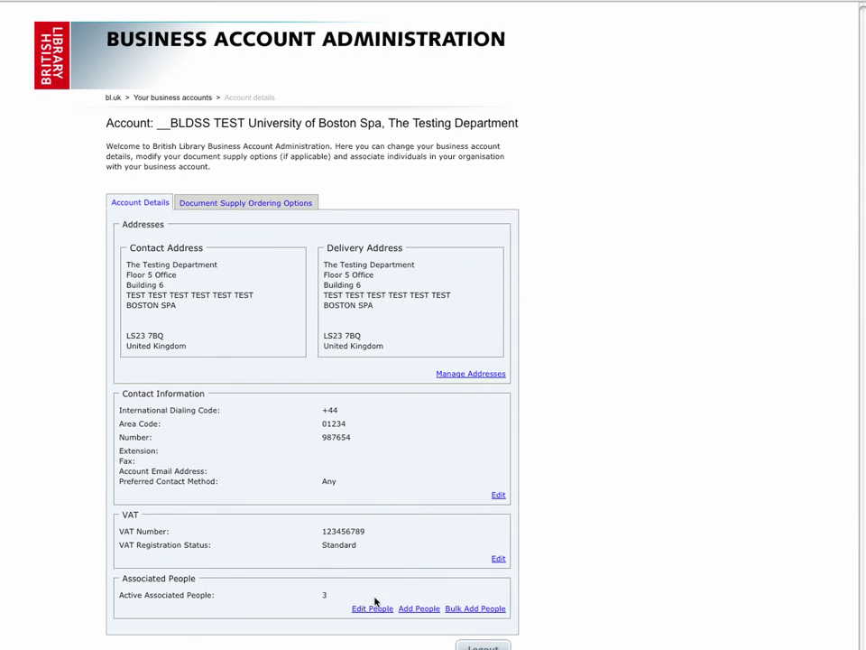
Find the person by last name and add an Administrator role expiring 31/12/26
click(379, 608)
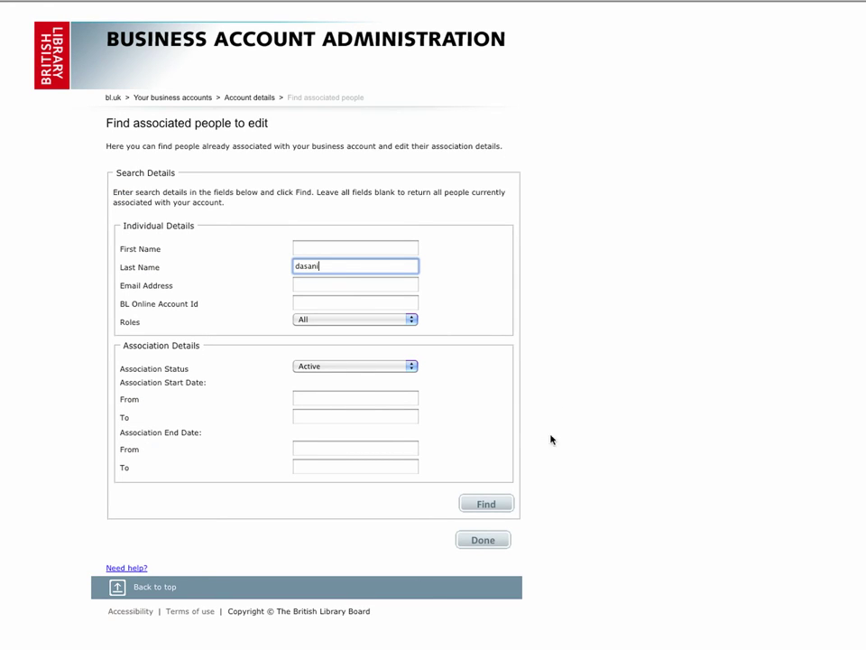
click(491, 504)
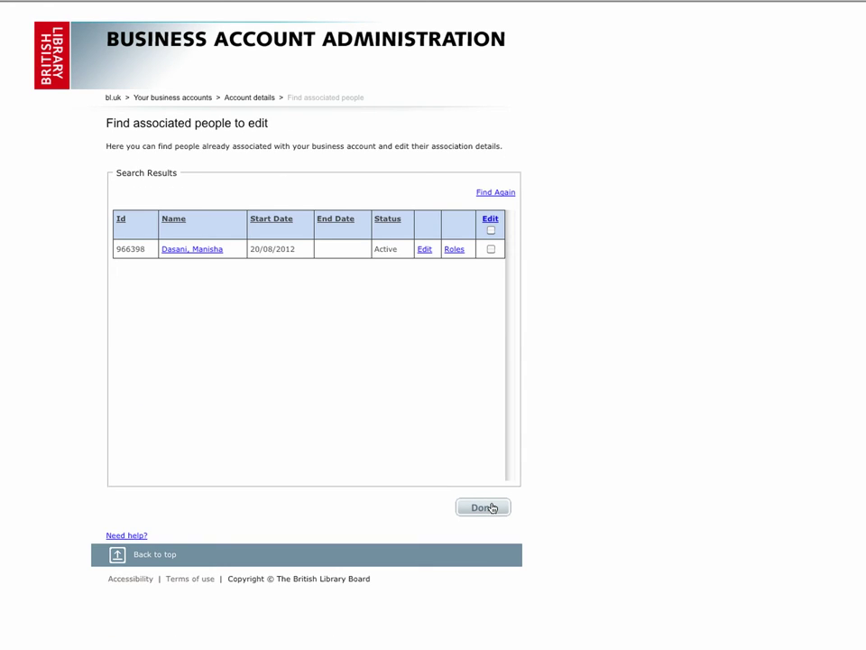
click(455, 249)
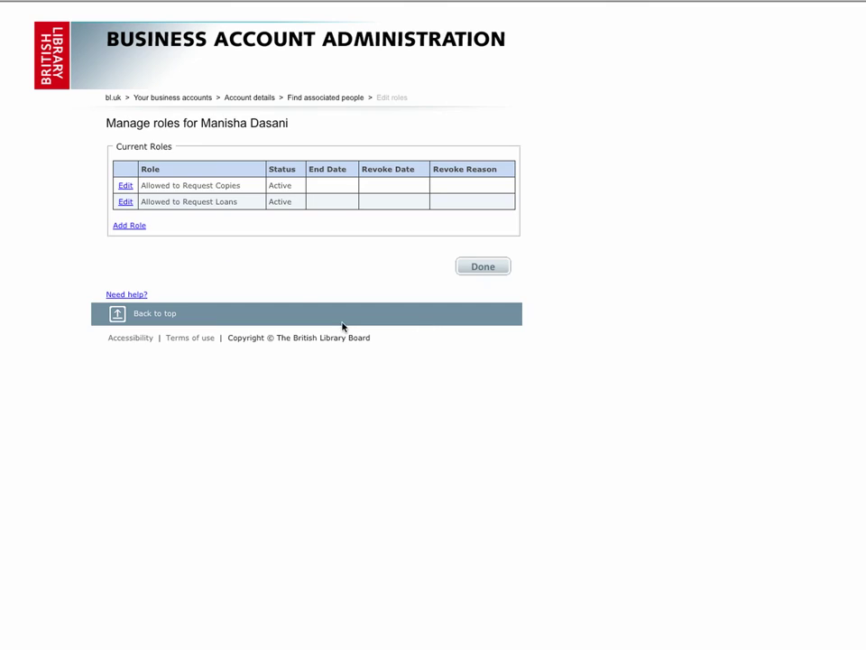
click(128, 226)
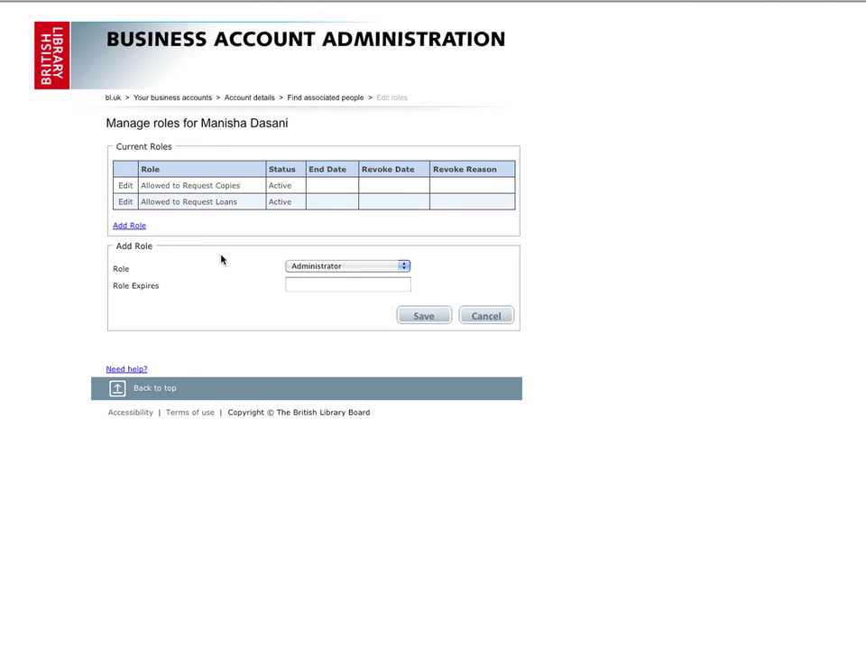
click(307, 284)
text(31/12/26)
click(441, 319)
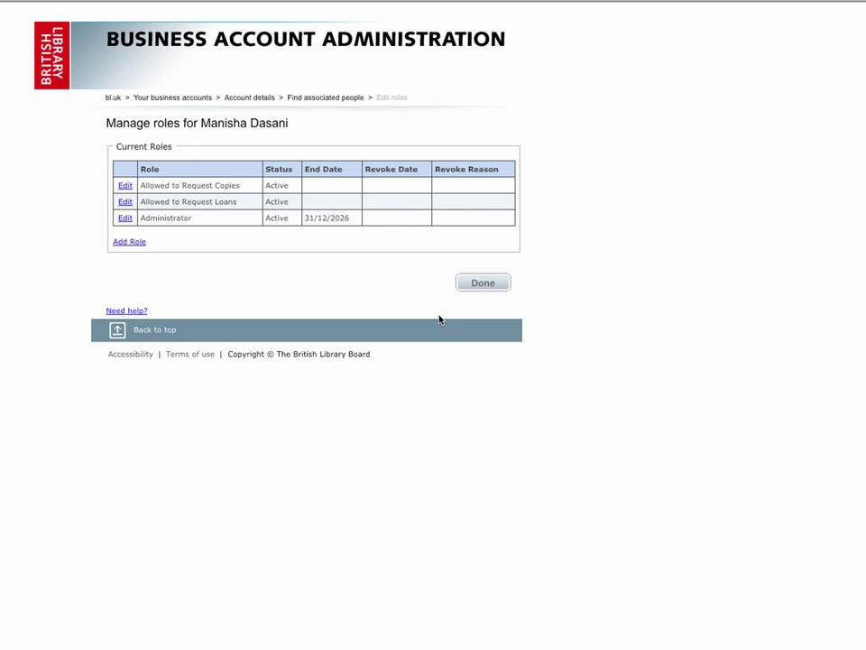
click(478, 282)
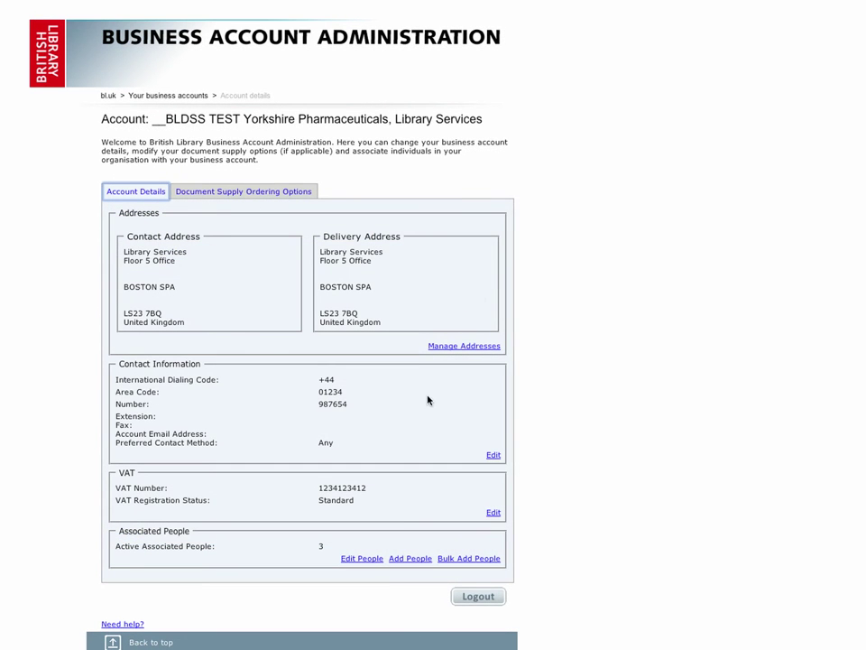
click(365, 561)
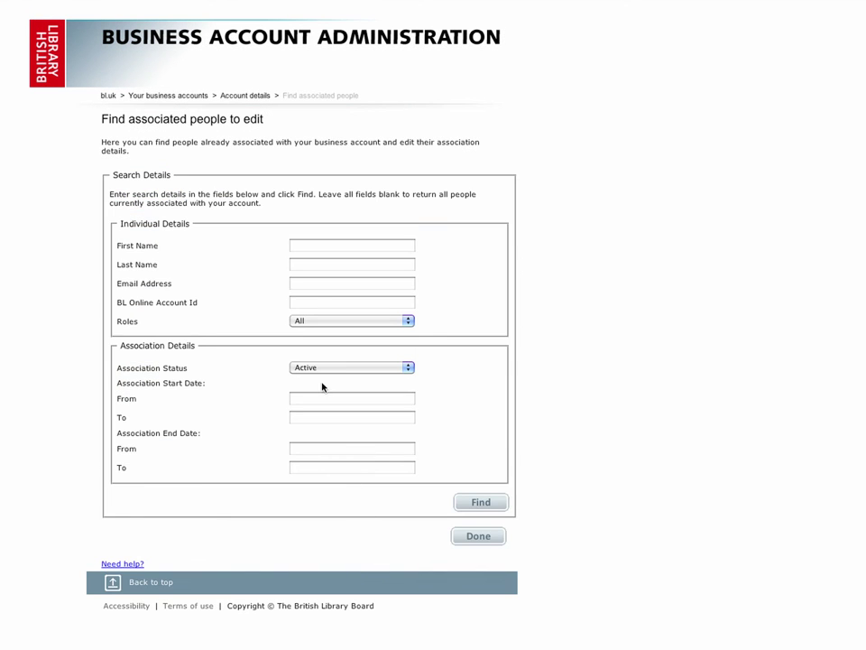
click(315, 247)
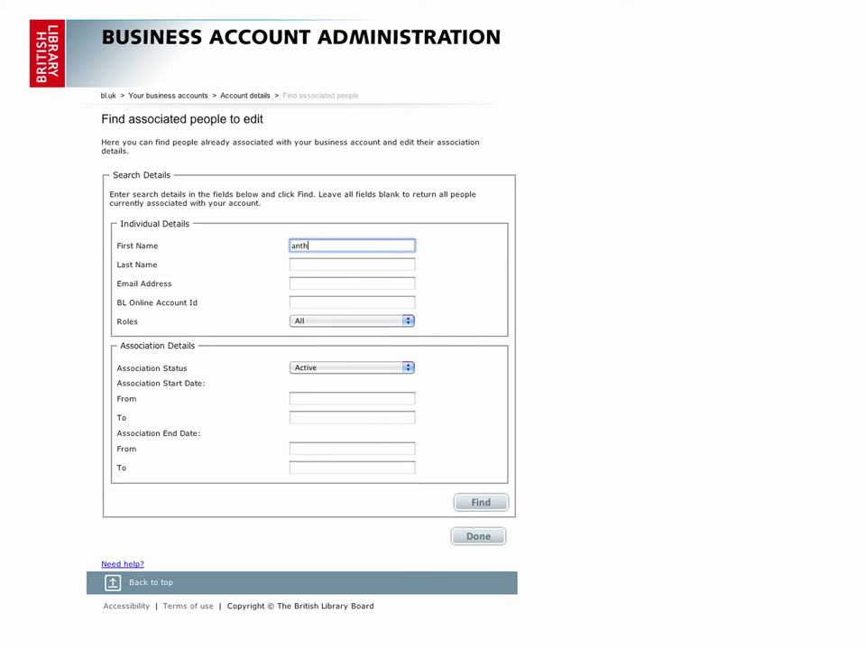
click(480, 501)
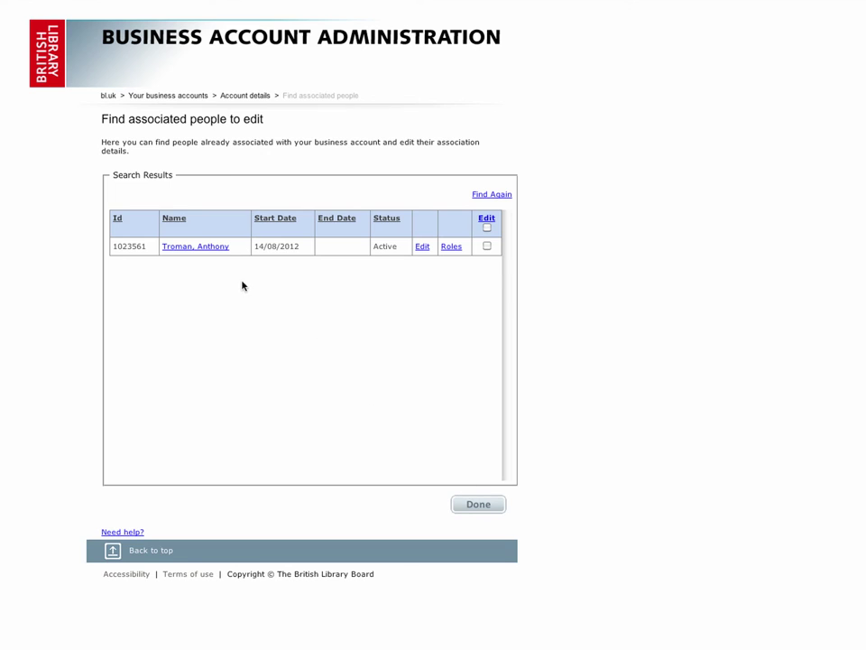
click(211, 247)
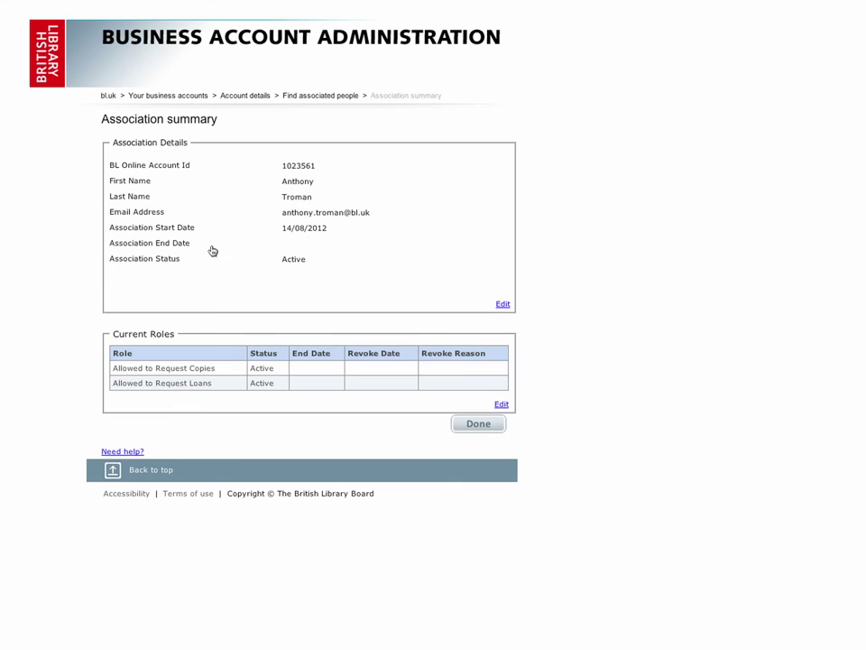
click(502, 305)
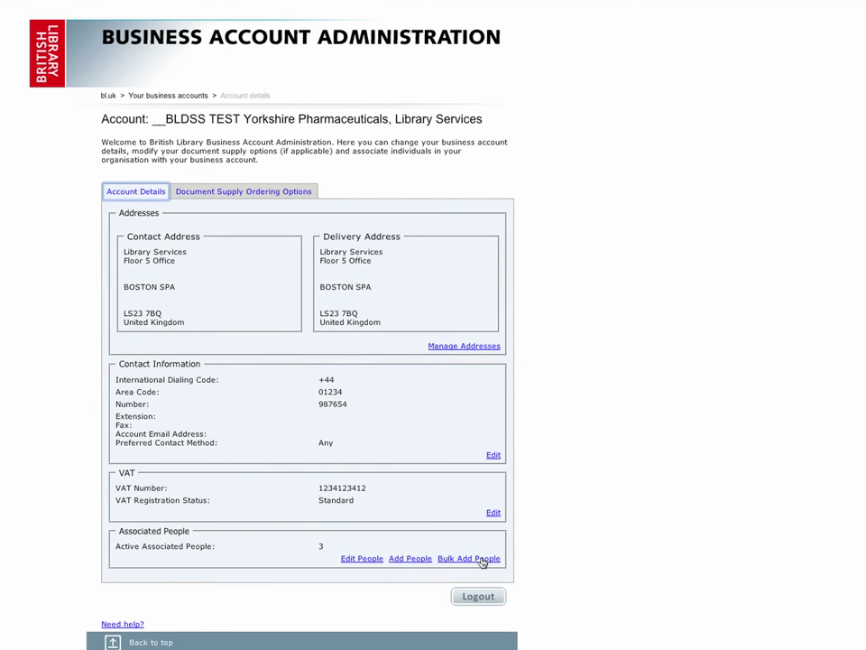
View the Bulk Add People CSV help, then show the Document Supply Ordering Options
click(481, 559)
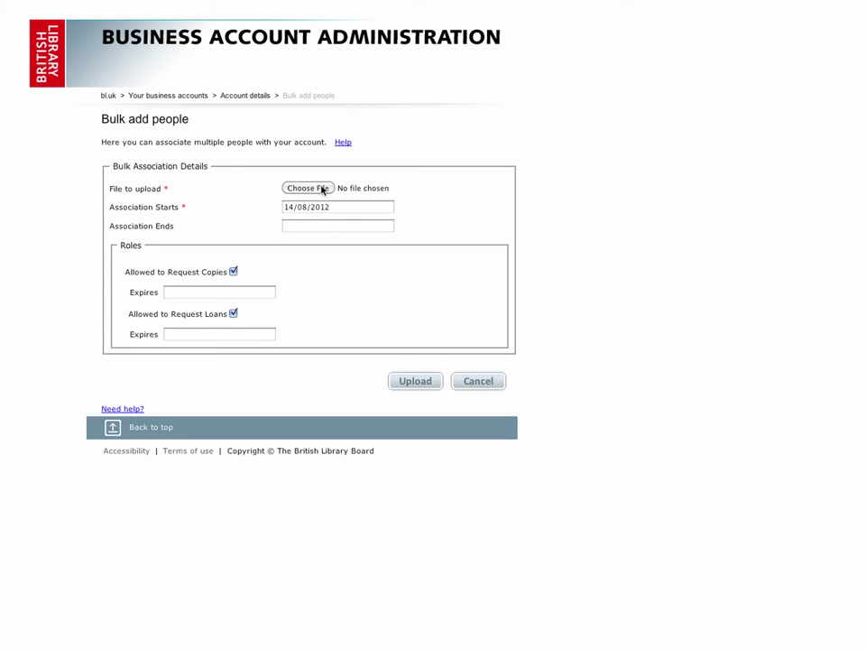
click(343, 143)
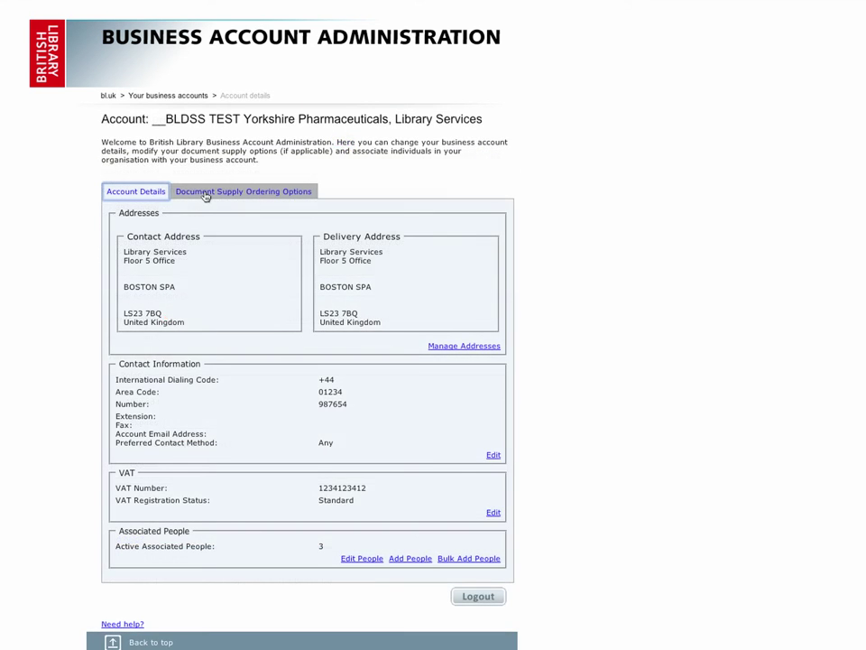
click(206, 195)
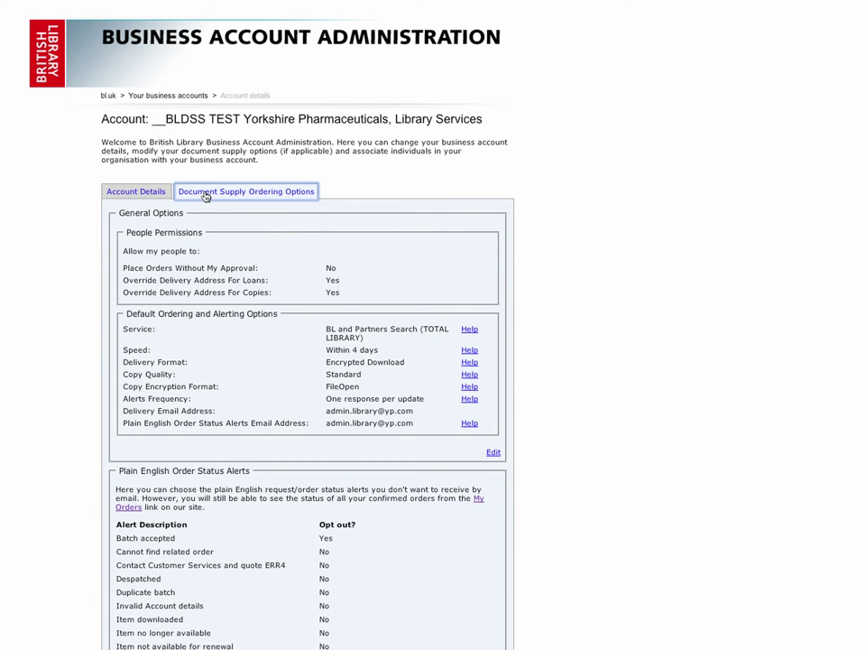
click(493, 453)
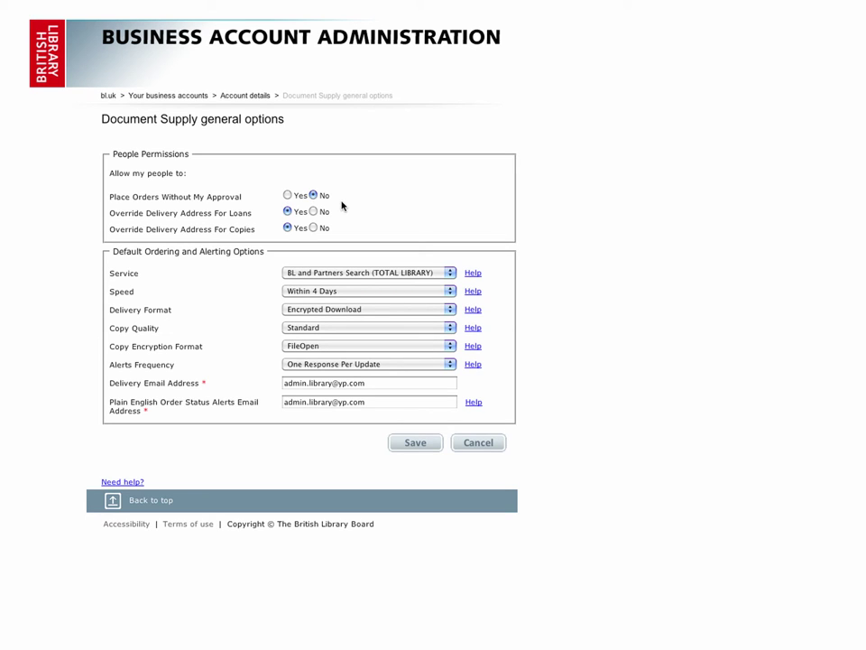
click(288, 195)
click(313, 195)
Set service BL only Search (S) and speed 24 Hours, keep FileOpen and One Response Per Update alerts, and save
click(447, 274)
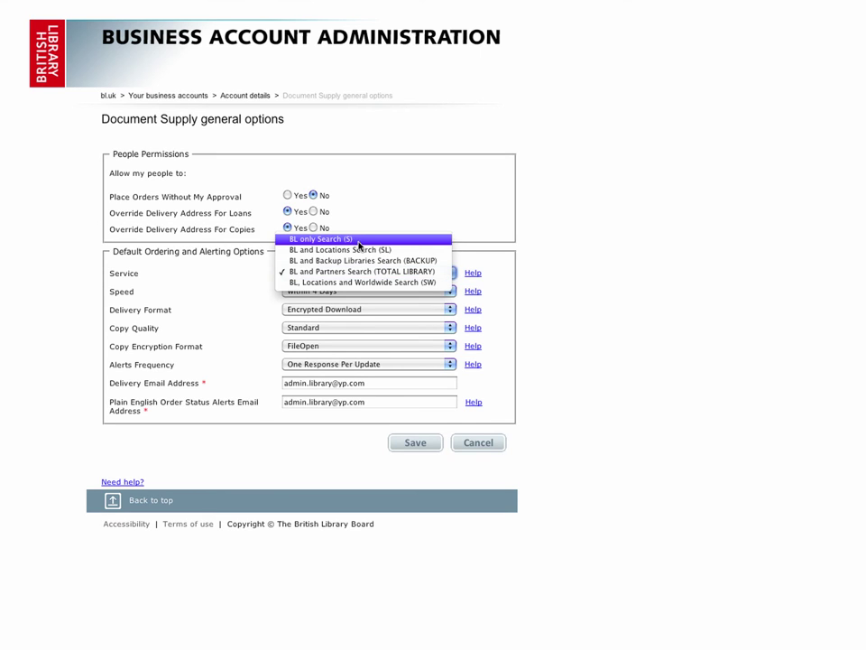
click(322, 238)
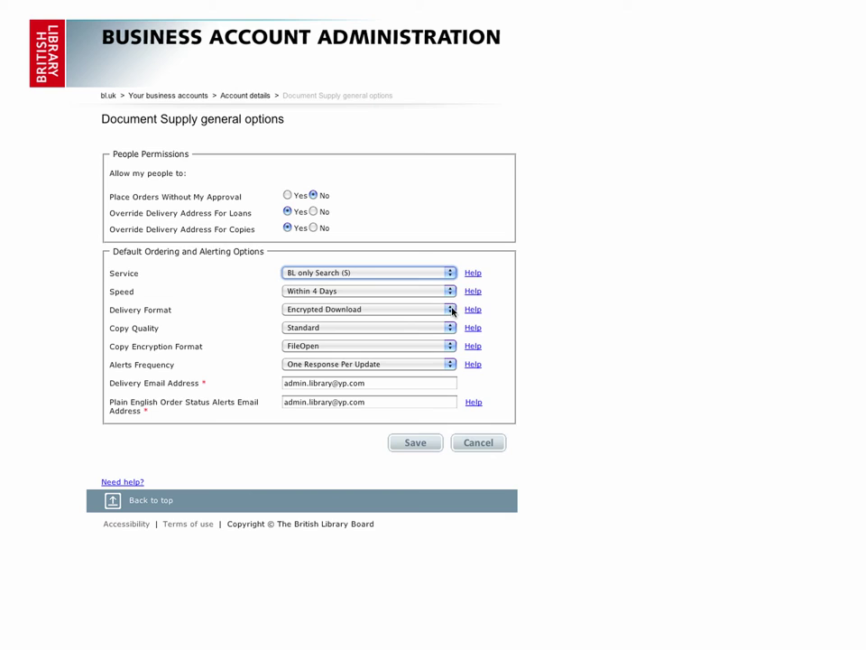
click(450, 293)
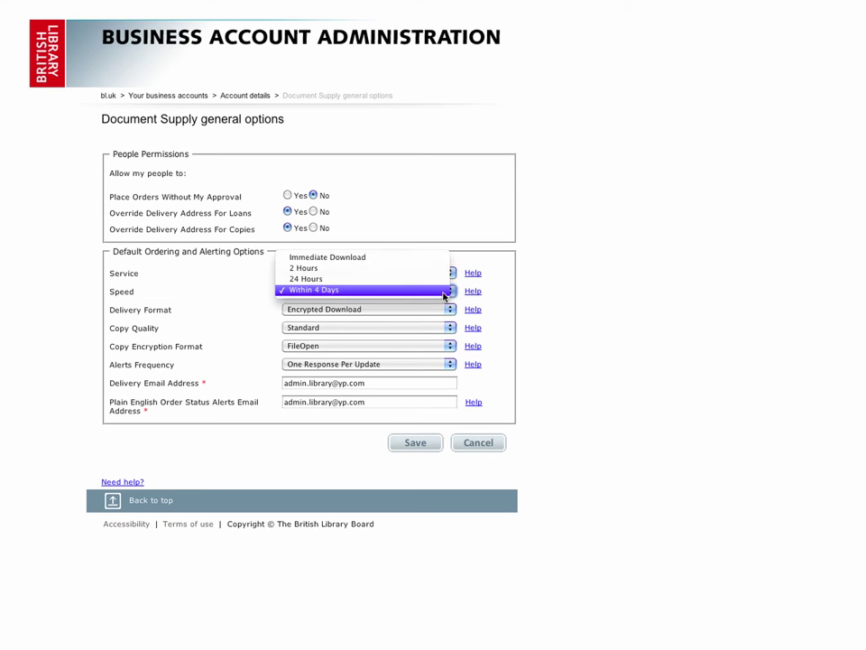
click(332, 281)
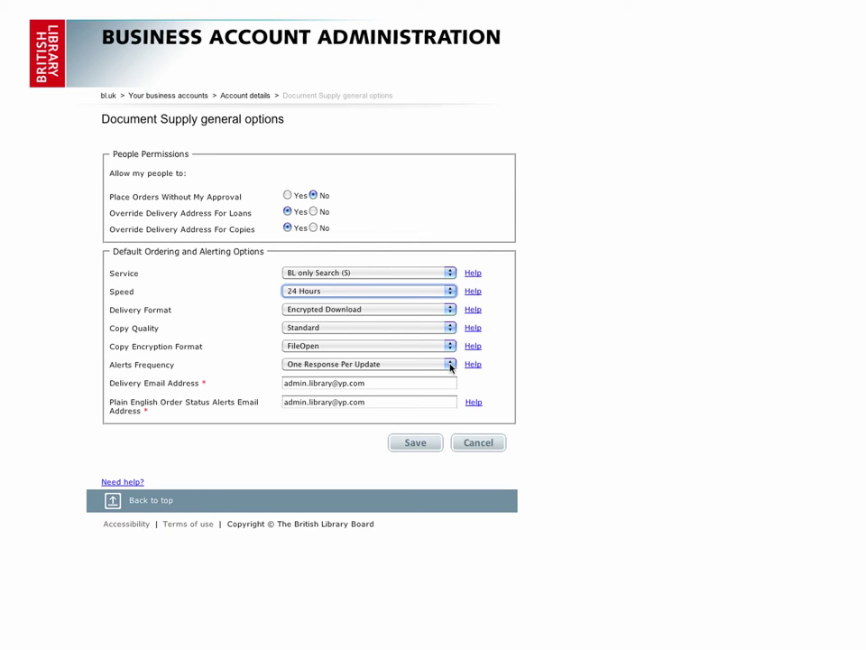
click(451, 348)
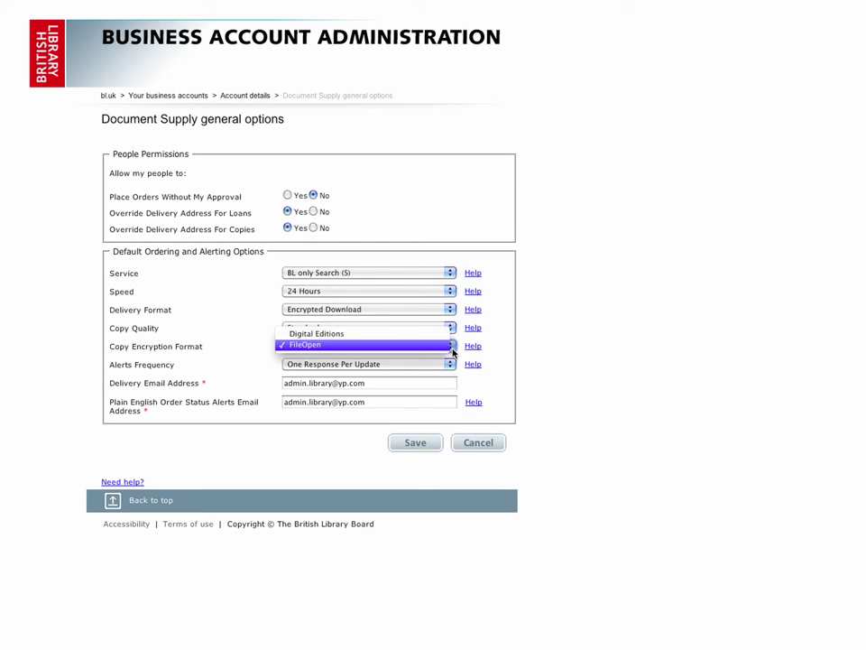
click(453, 352)
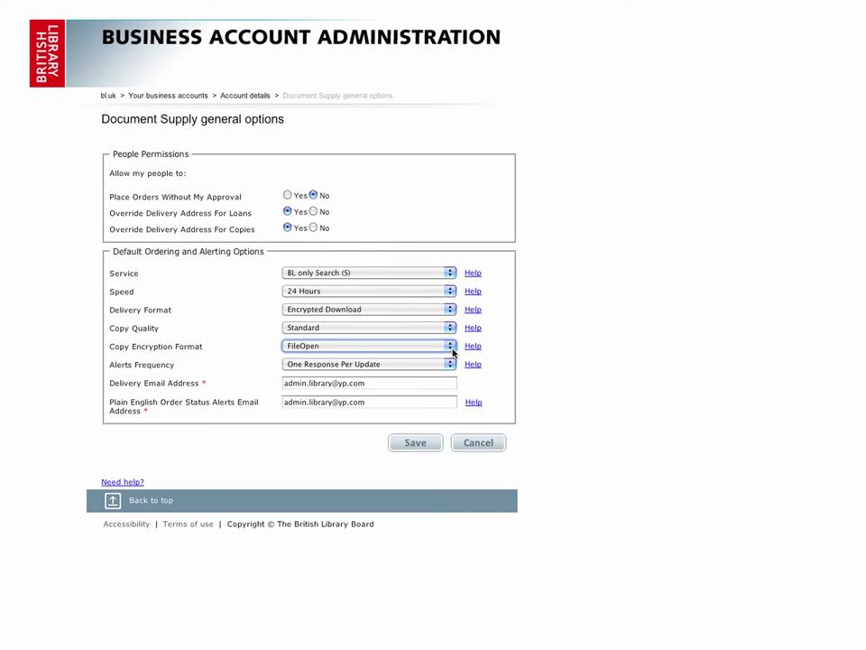
click(450, 364)
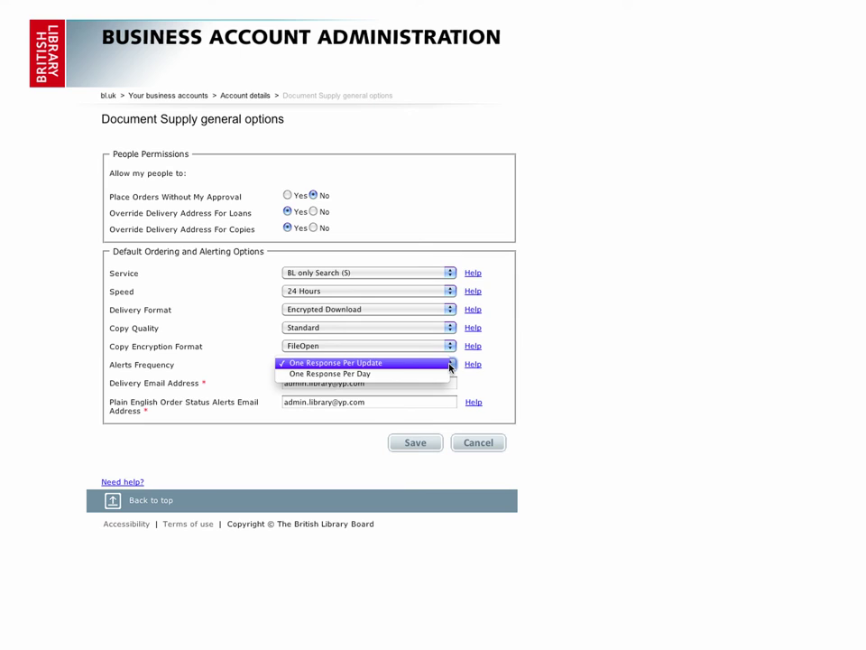
click(495, 385)
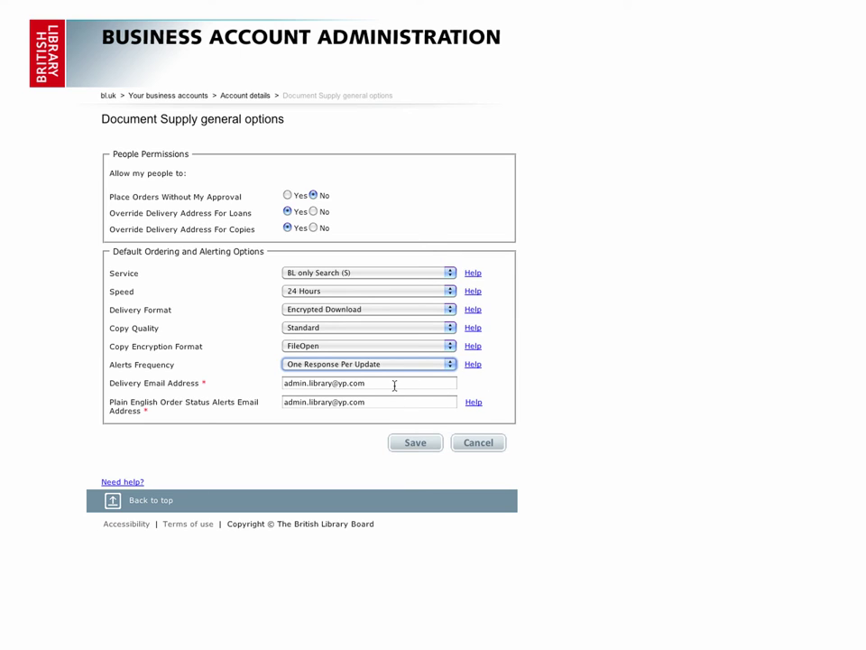
drag(367, 383, 285, 386)
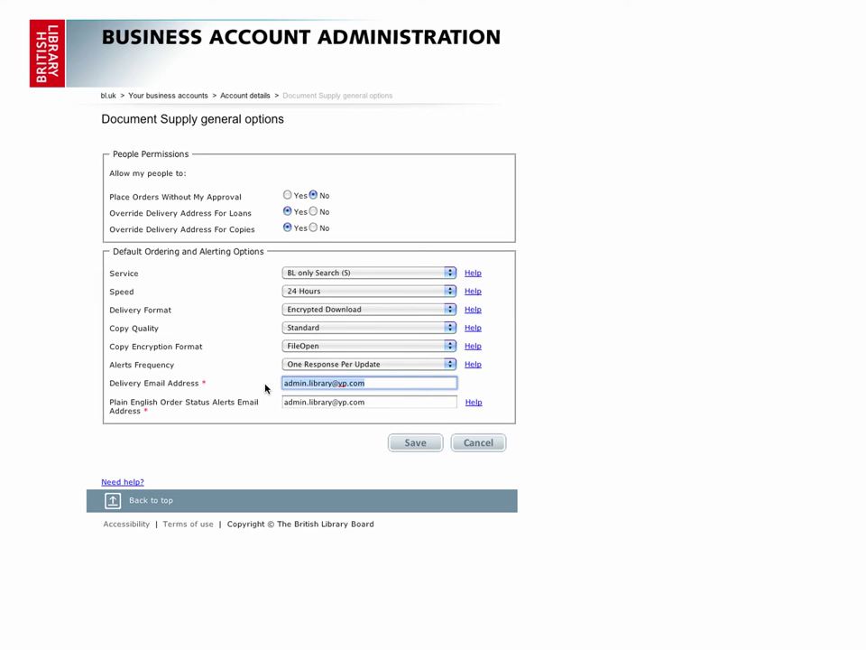
key(Return)
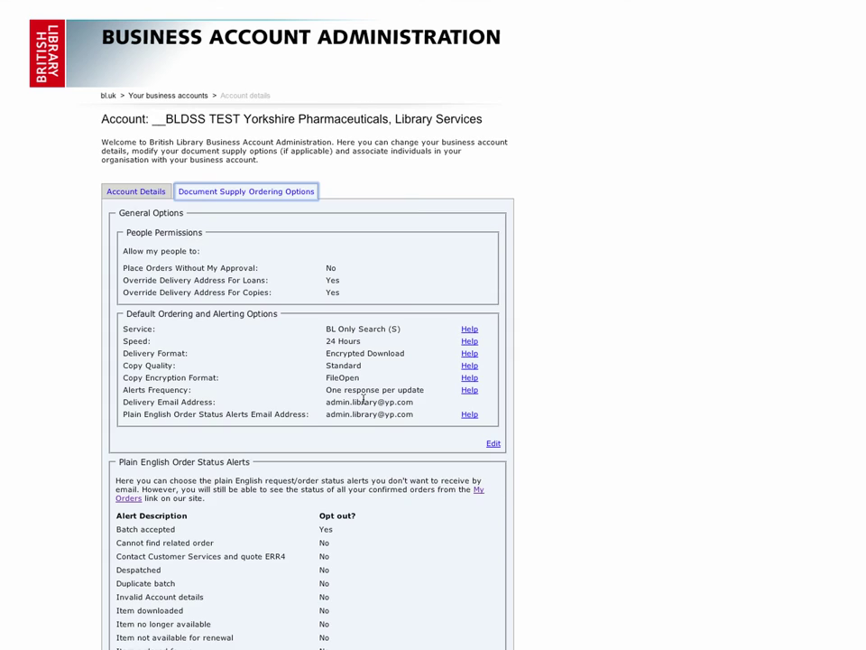
Opt out of the Item downloaded order status alert, leaving Despatched unchanged
scroll(363, 401, down, 4)
scroll(363, 401, down, 5)
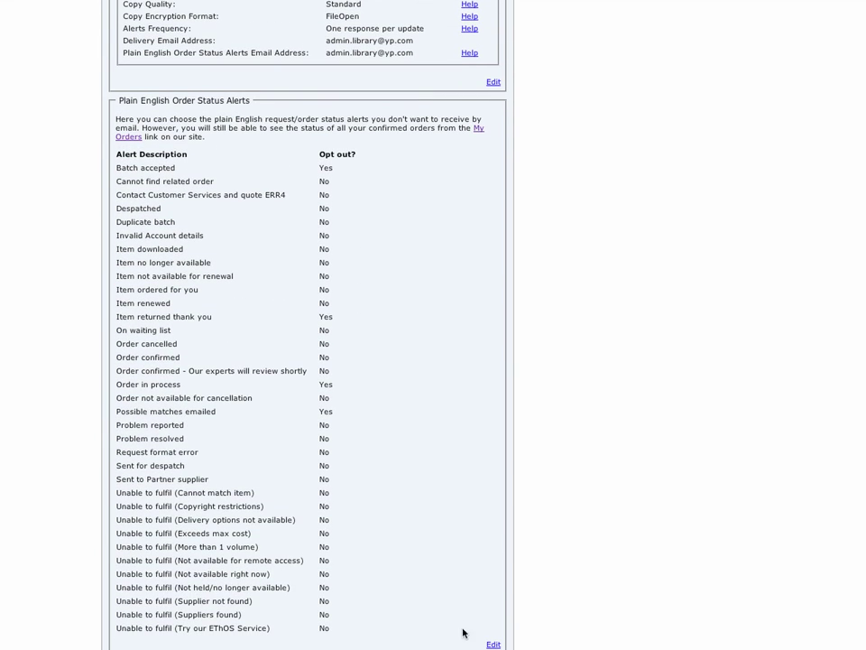
click(494, 644)
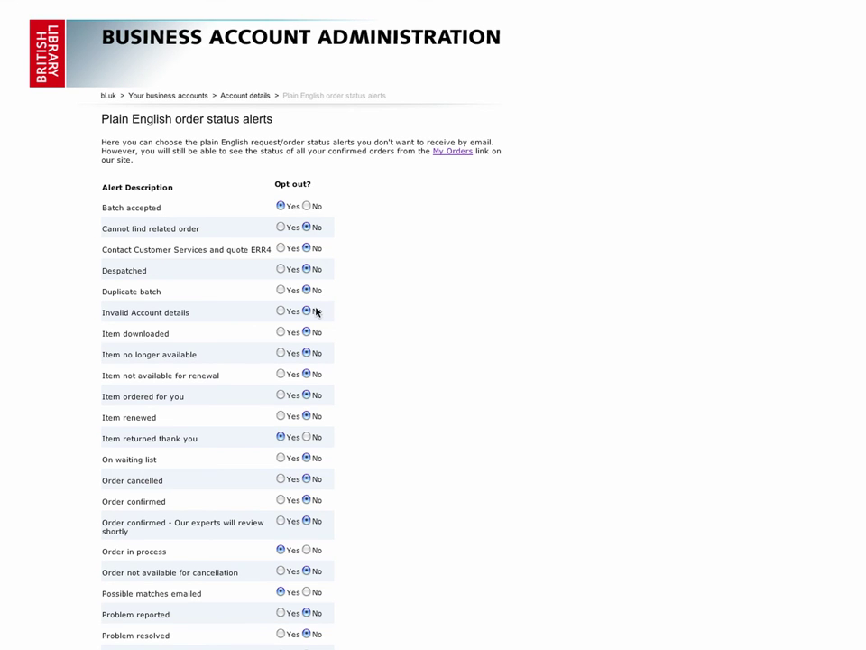
click(281, 269)
click(280, 332)
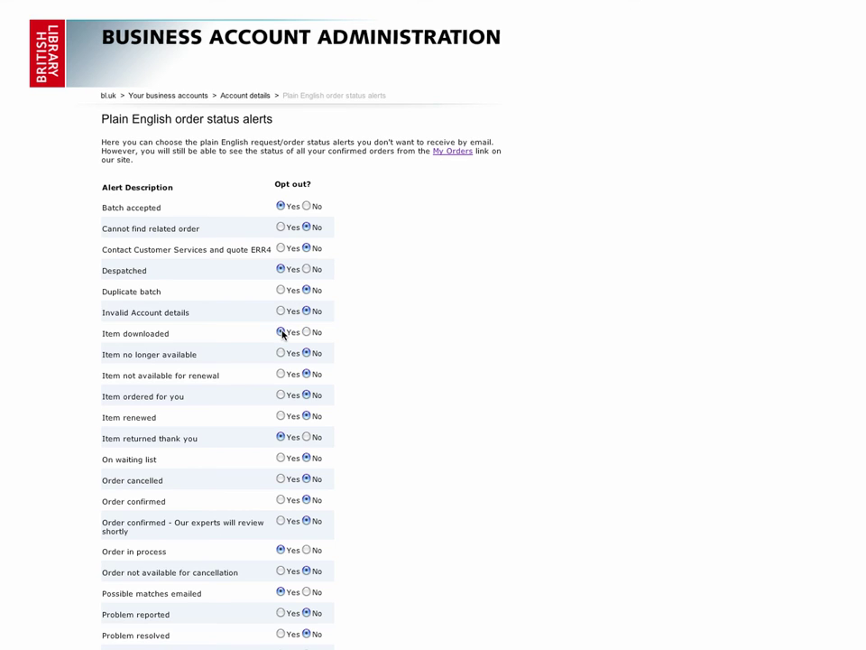
click(306, 270)
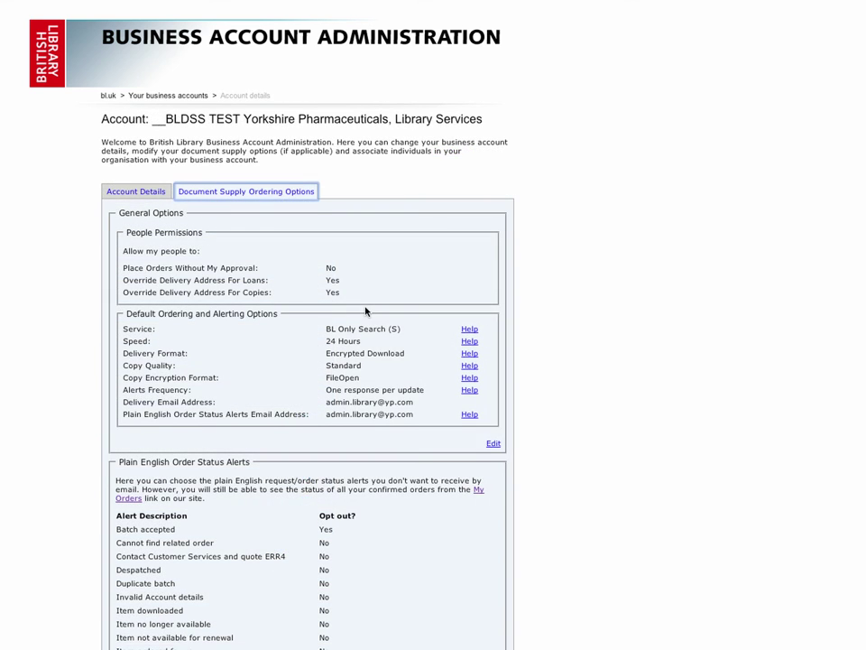
Scroll down to the ARTEmail Specific Options section and open it for editing
scroll(366, 311, down, 6)
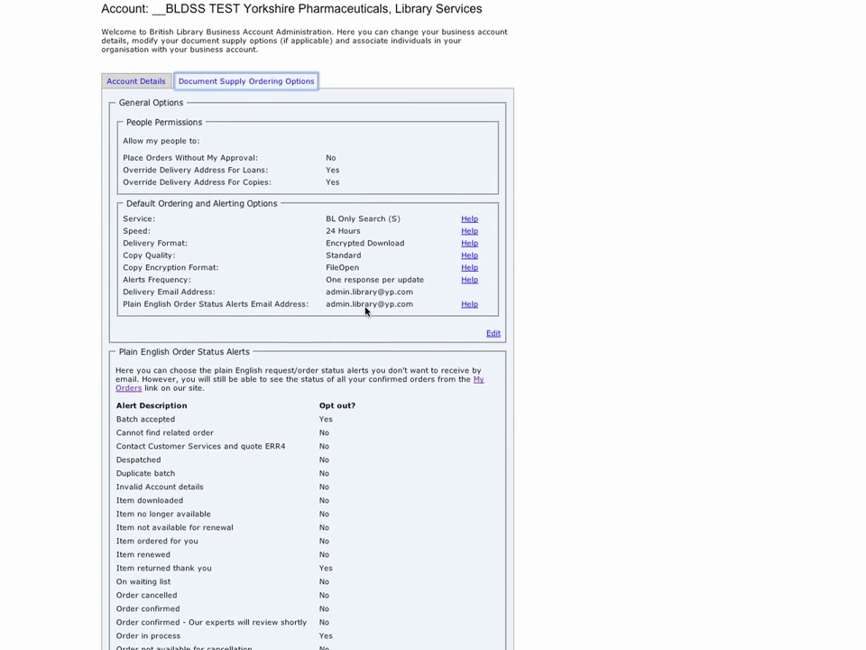
scroll(365, 311, down, 4)
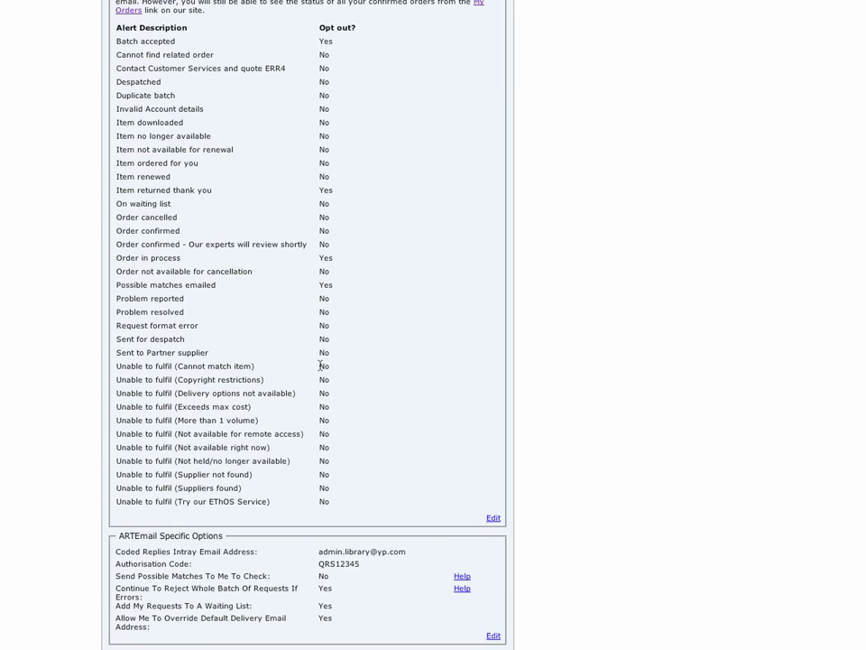
click(494, 636)
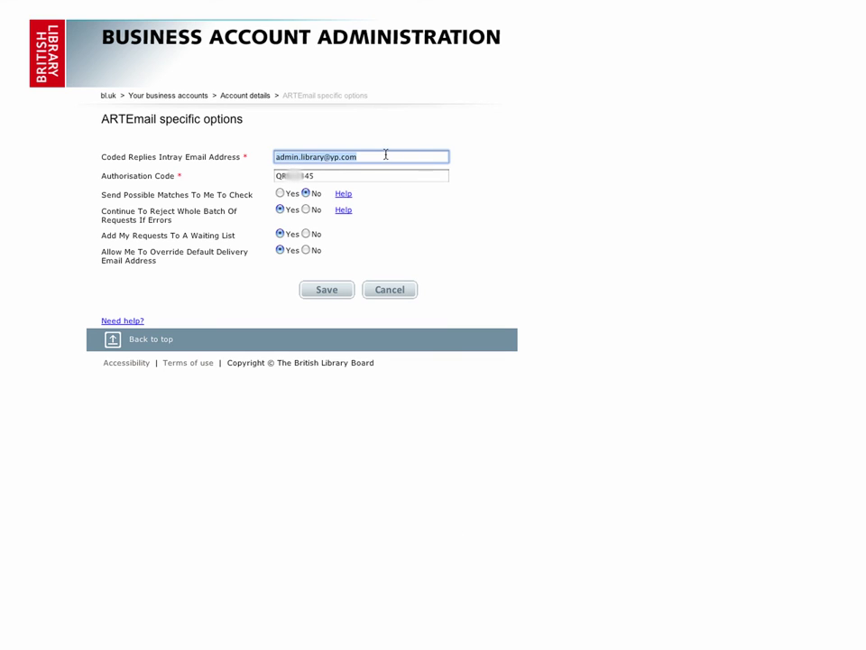
click(348, 156)
drag(358, 156, 276, 155)
click(350, 176)
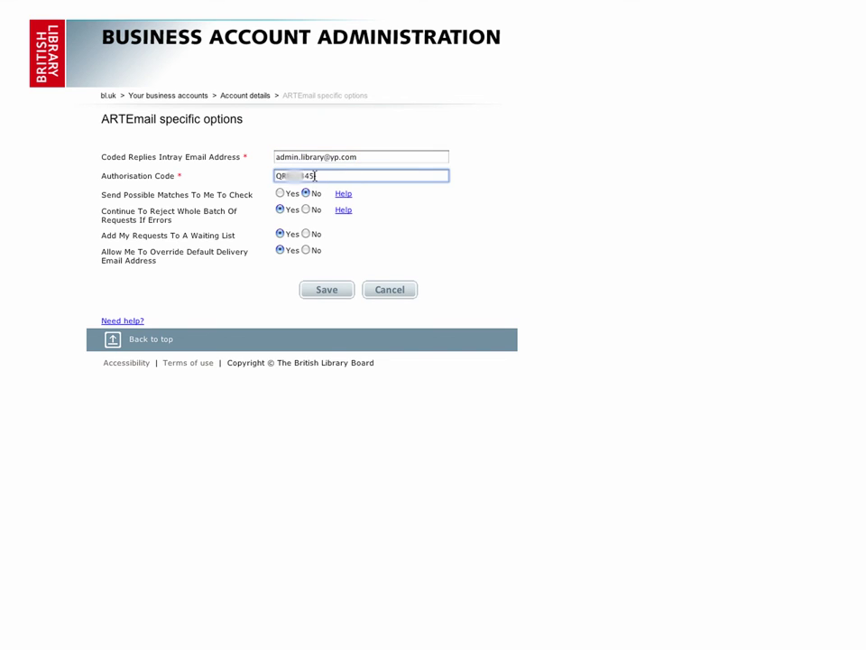
drag(315, 175, 268, 176)
click(307, 234)
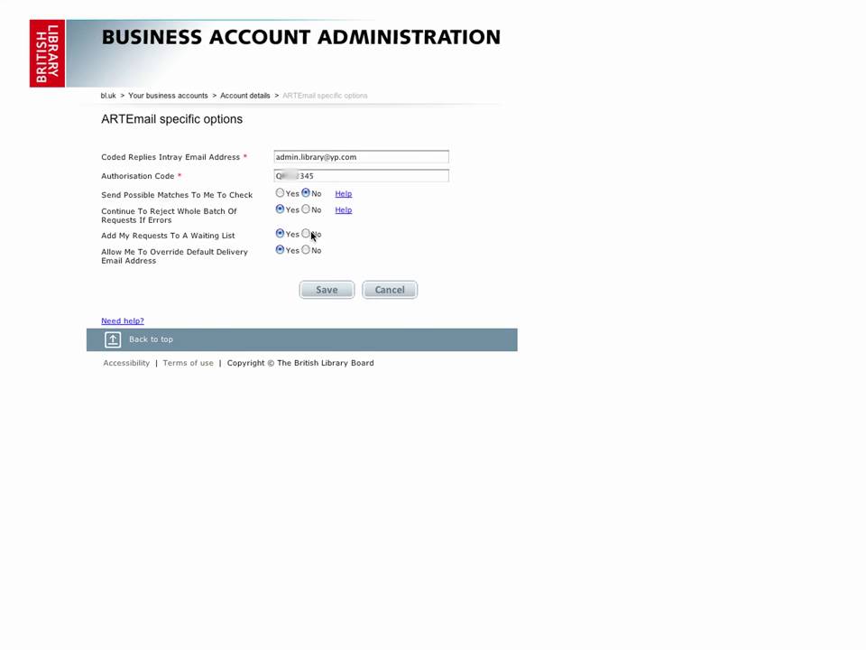
click(281, 234)
click(306, 250)
click(279, 250)
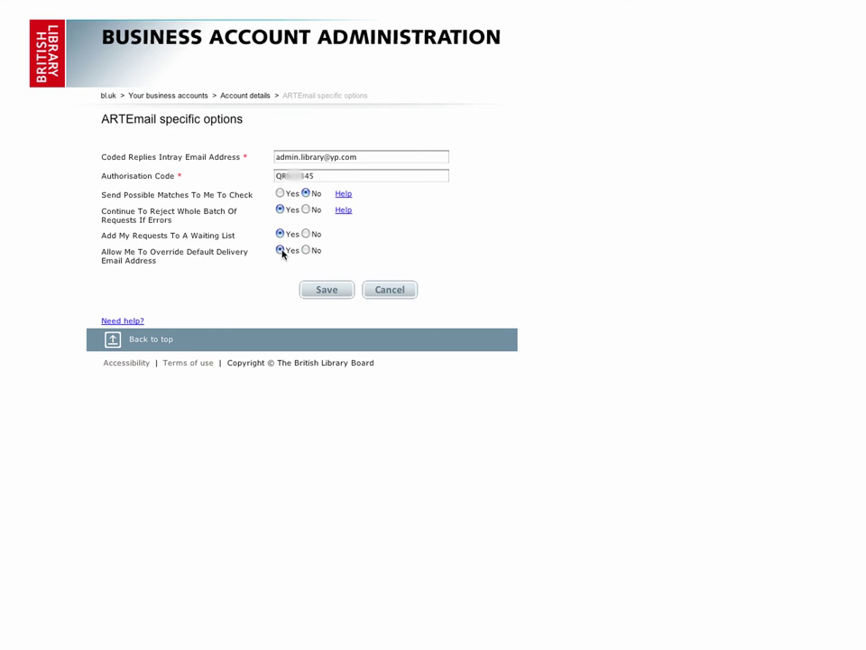
Save the ARTEmail form, then log out to the Account login page
click(340, 290)
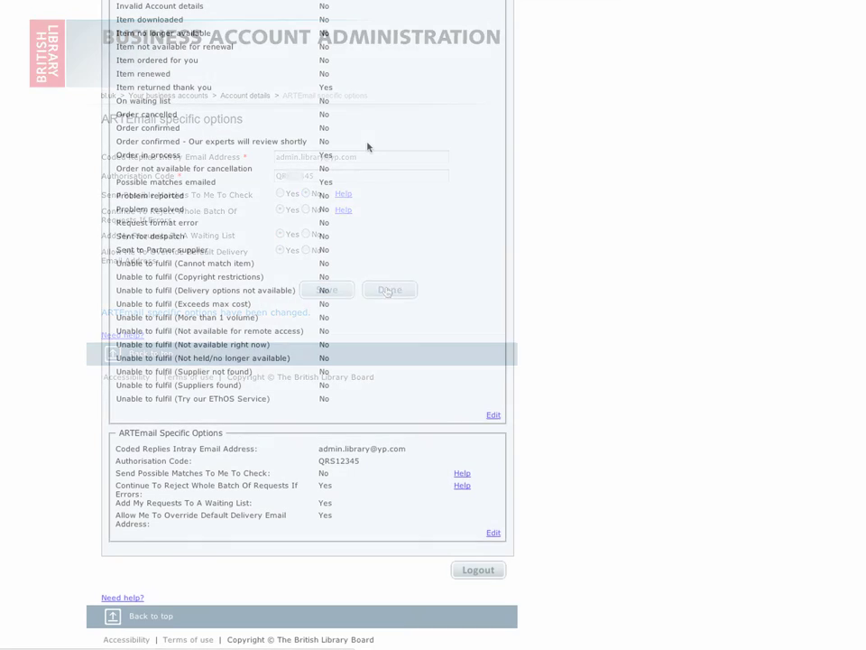
click(478, 570)
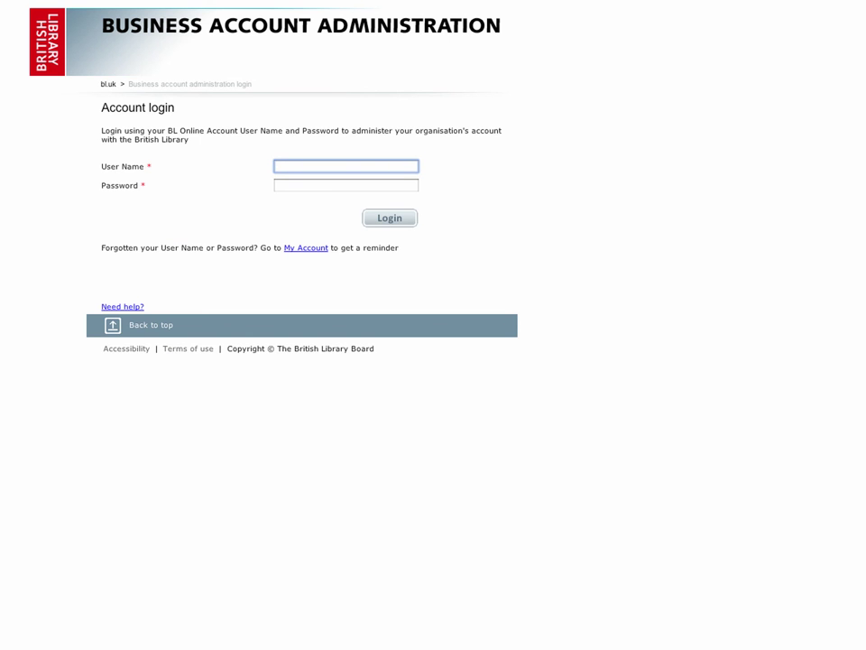